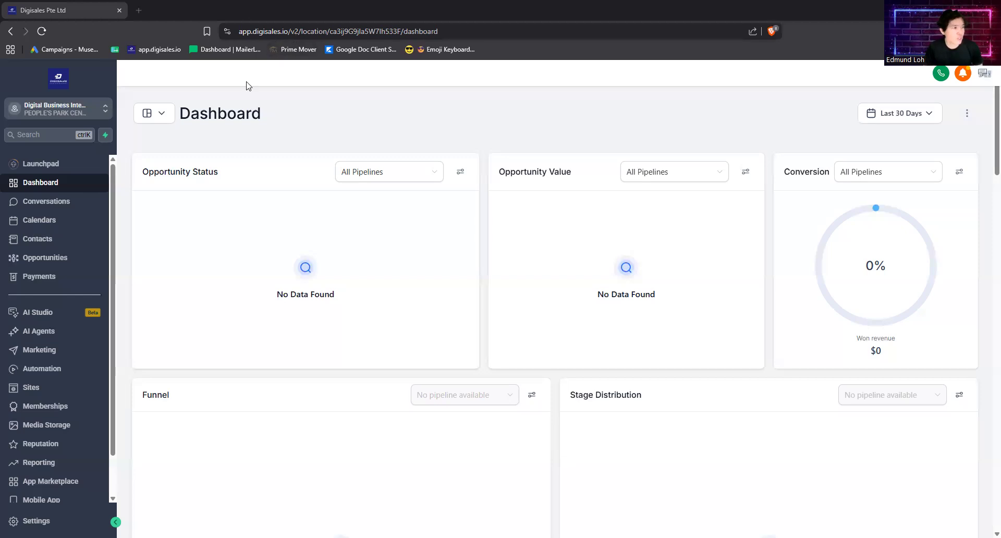
Step: Open the Sites section's Funnels list, with the browser zoomed to 125%
{"action": "left_click", "coordinate": [56, 201]}
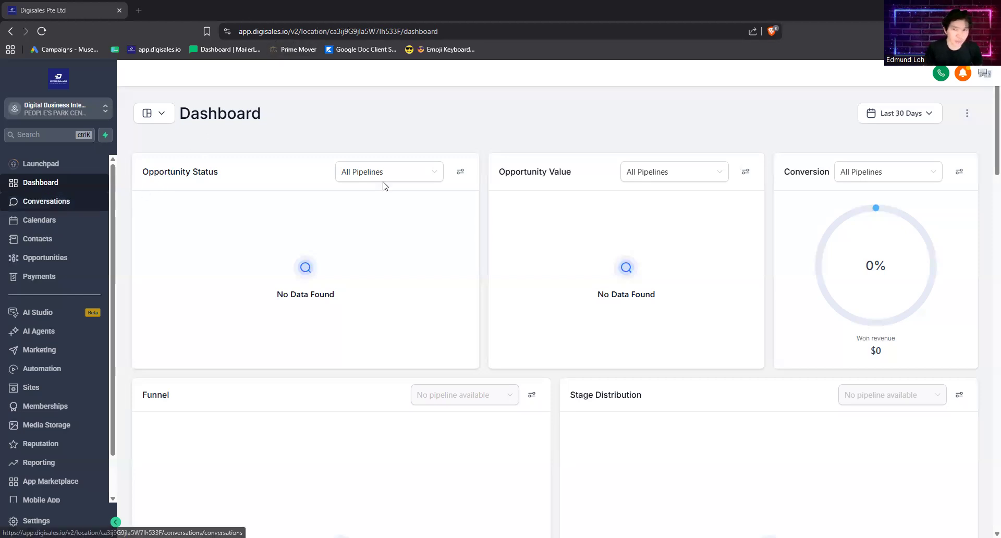
{"action": "key", "text": "ctrl+plus"}
{"action": "key", "text": "ctrl+plus"}
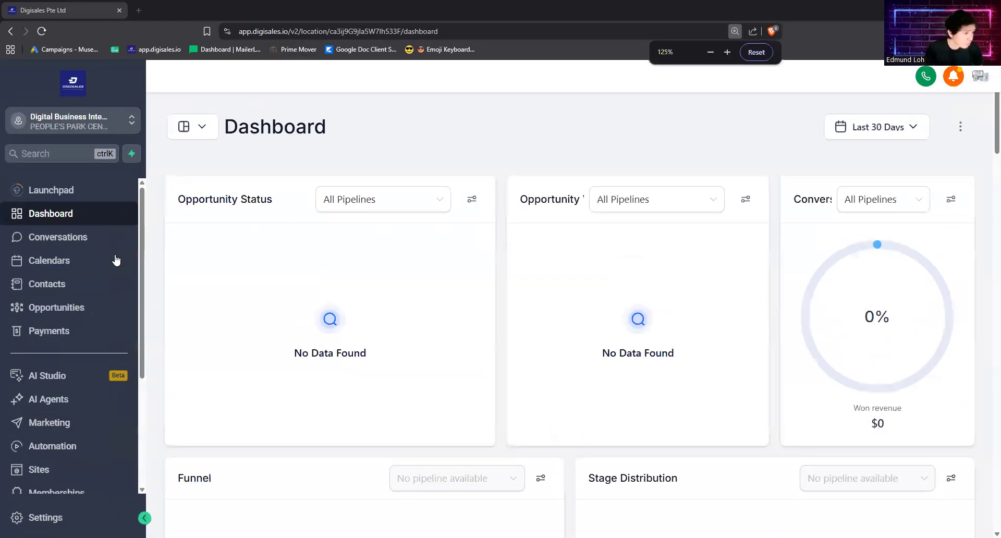
{"action": "scroll", "coordinate": [67, 365], "scroll_direction": "down", "scroll_amount": 2}
{"action": "scroll", "coordinate": [67, 365], "scroll_direction": "down", "scroll_amount": 1}
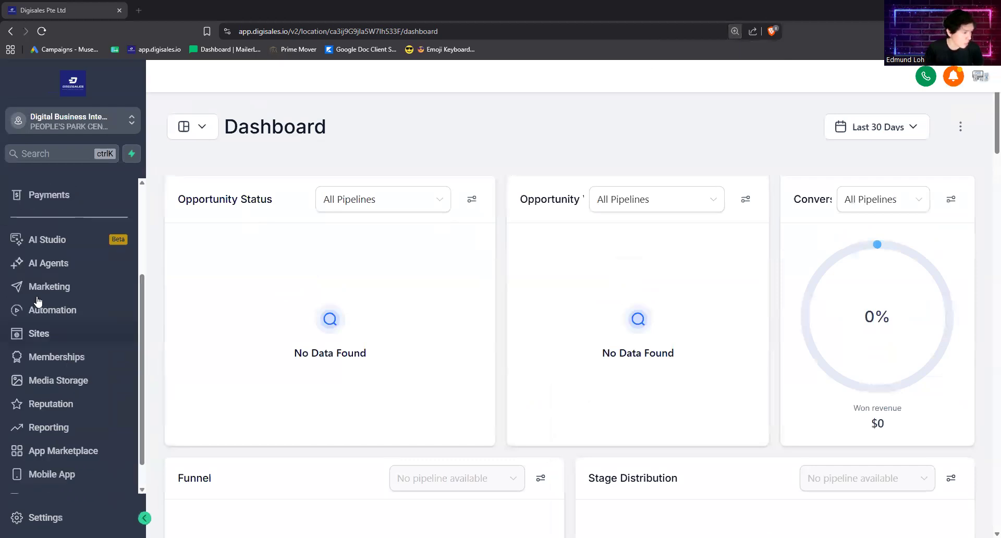
{"action": "scroll", "coordinate": [38, 301], "scroll_direction": "down", "scroll_amount": 1}
{"action": "left_click", "coordinate": [36, 293]}
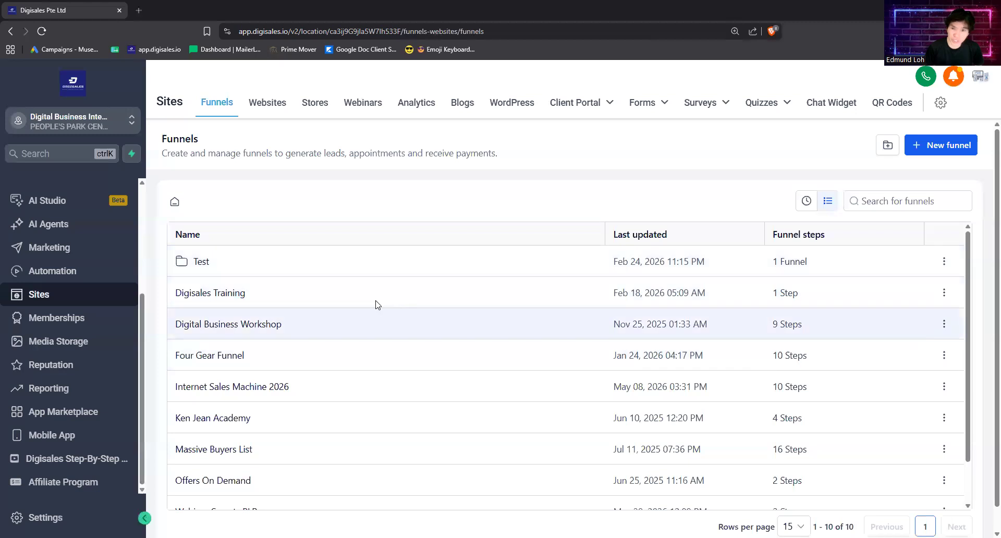
{"action": "scroll", "coordinate": [426, 341], "scroll_direction": "down", "scroll_amount": 1}
{"action": "scroll", "coordinate": [426, 342], "scroll_direction": "up", "scroll_amount": 1}
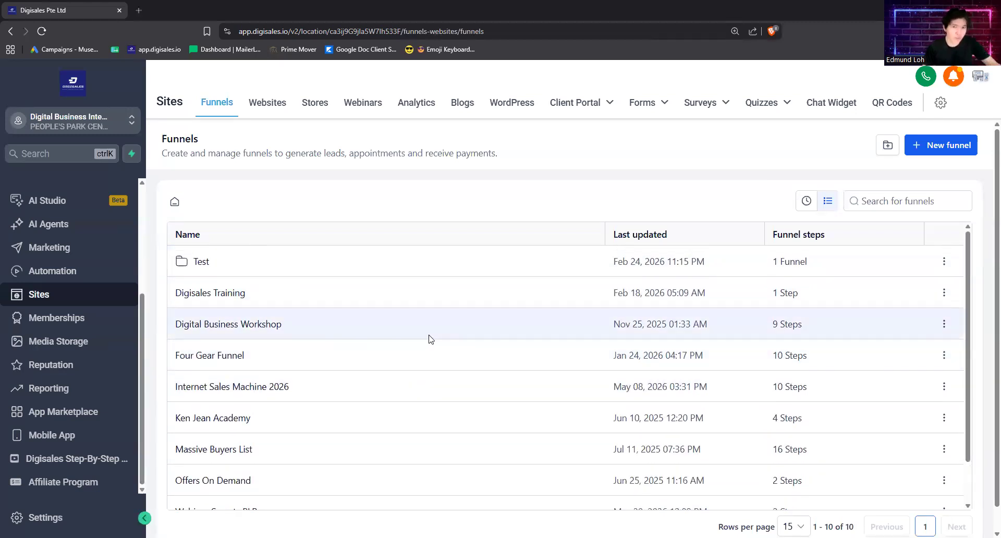
{"action": "scroll", "coordinate": [412, 342], "scroll_direction": "down", "scroll_amount": 1}
{"action": "scroll", "coordinate": [411, 334], "scroll_direction": "up", "scroll_amount": 1}
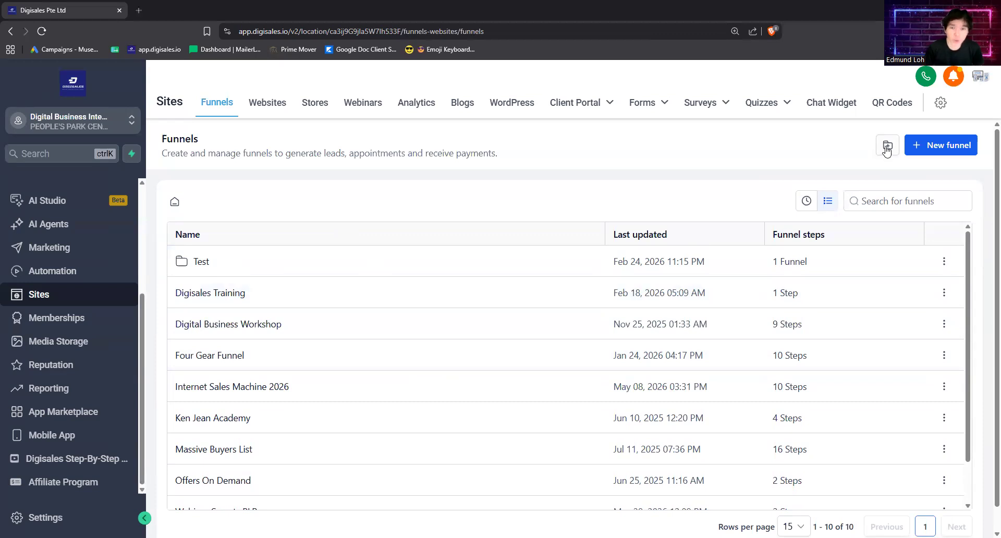
Step: Create a new blank funnel named Sales Funnel Blueprint PLR
{"action": "left_click", "coordinate": [928, 148]}
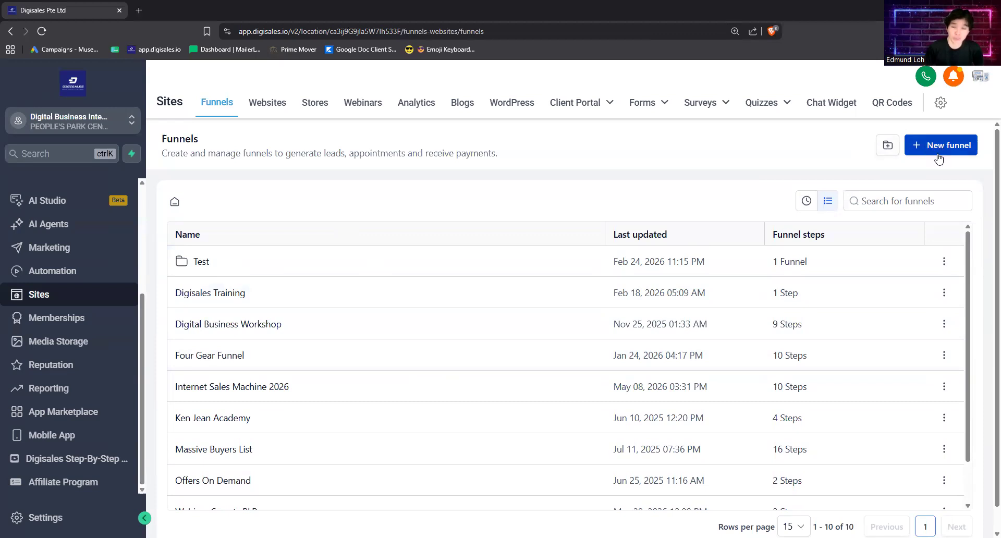
{"action": "left_click", "coordinate": [946, 150]}
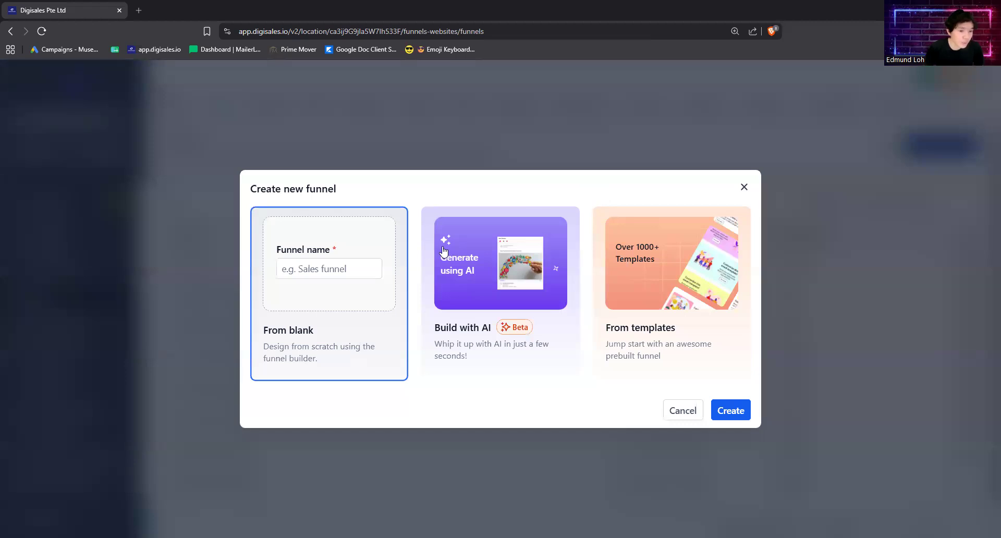
{"action": "left_click", "coordinate": [343, 266]}
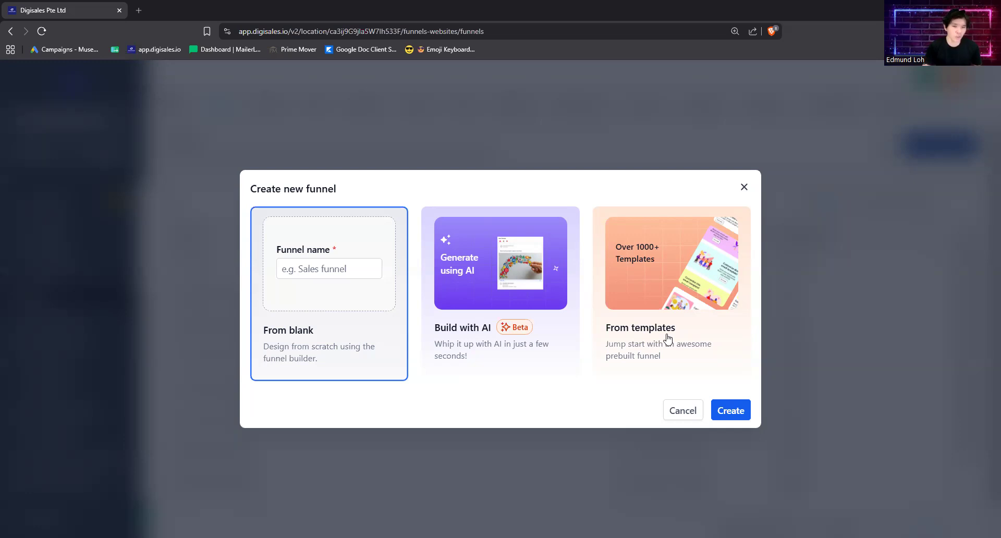
{"action": "left_click", "coordinate": [360, 270]}
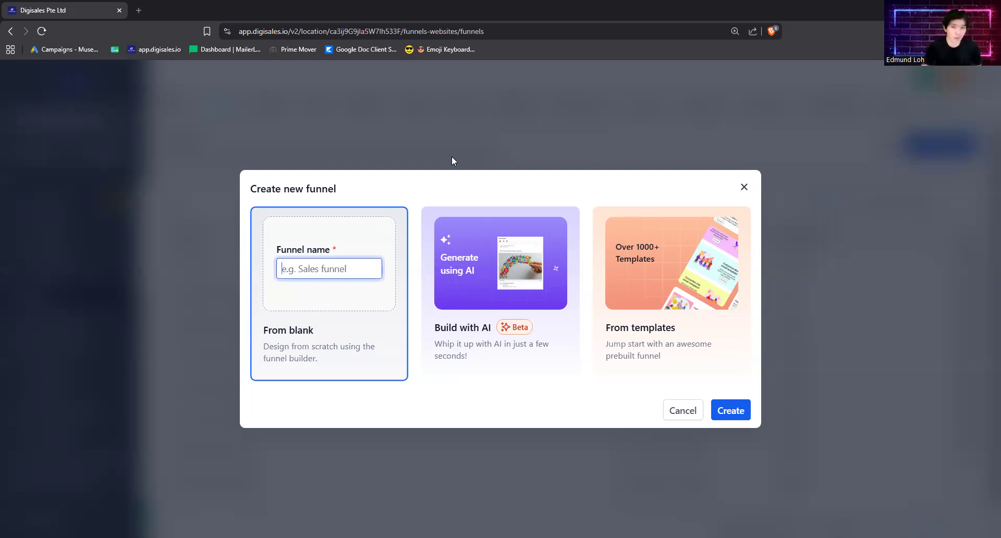
{"action": "type", "text": "Sales Funnel Blueprint PLR"}
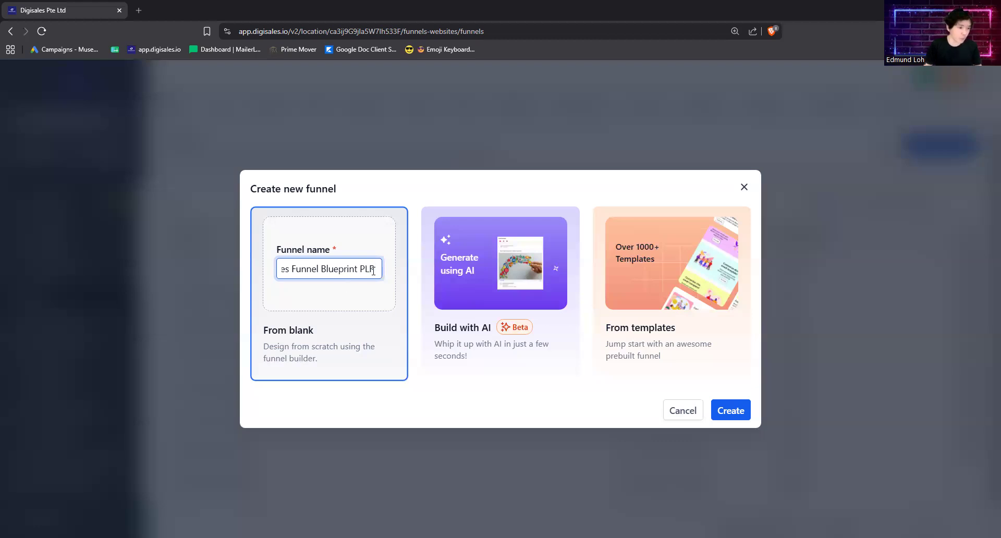
{"action": "left_click_drag", "start_coordinate": [239, 275], "coordinate": [320, 275]}
{"action": "left_click", "coordinate": [321, 273]}
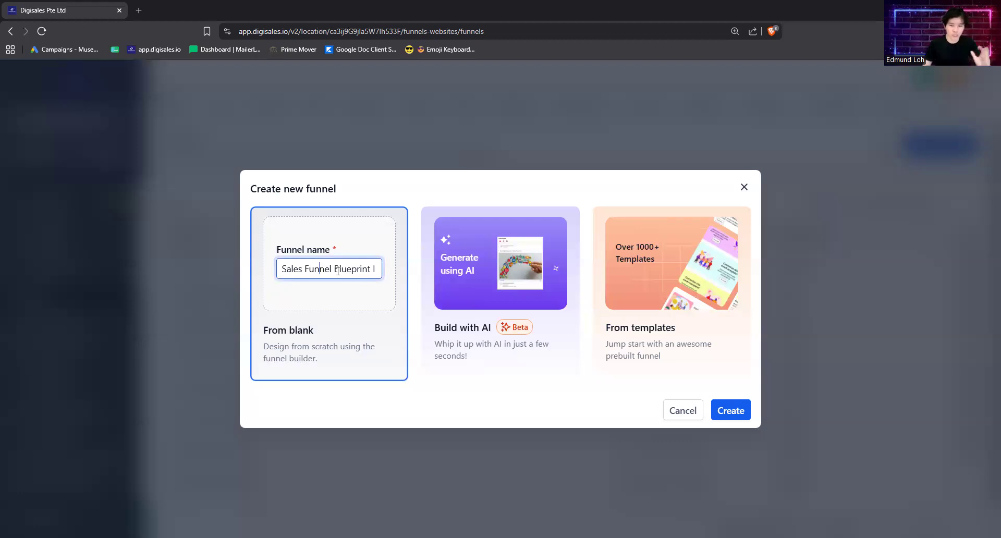
{"action": "left_click", "coordinate": [730, 410]}
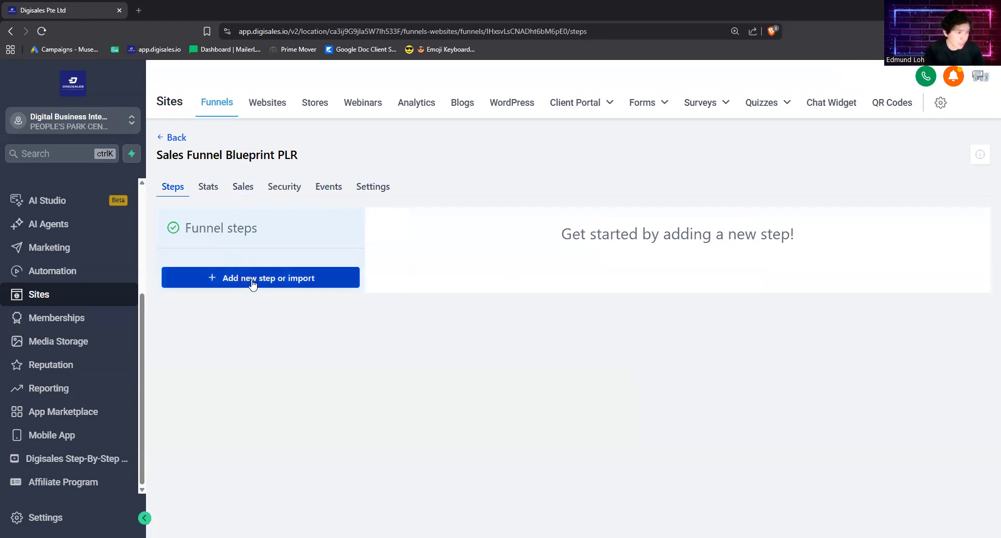
Step: In the funnel's settings, set the domain to digitalbusinessintensive.com
{"action": "left_click", "coordinate": [378, 193]}
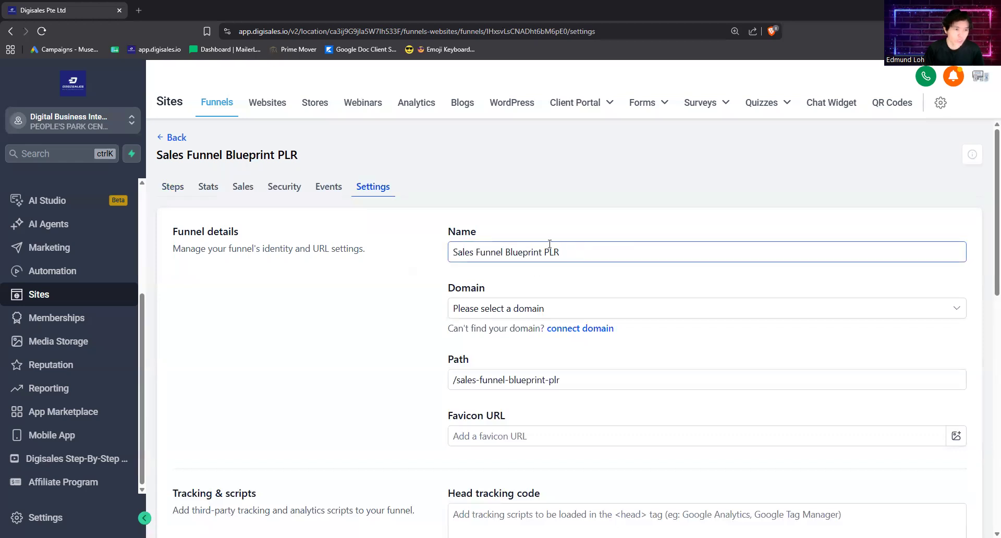
{"action": "scroll", "coordinate": [540, 284], "scroll_direction": "down", "scroll_amount": 1}
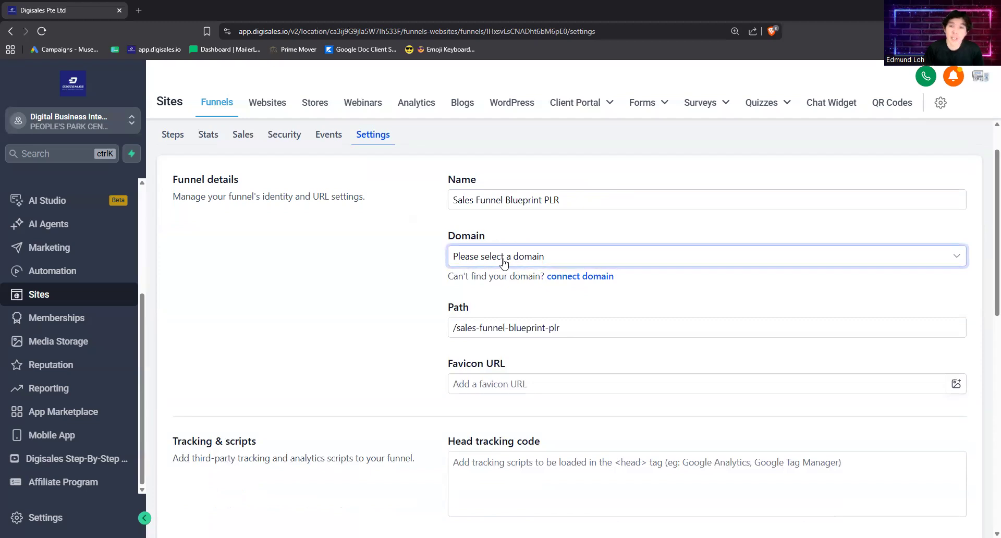
{"action": "left_click", "coordinate": [504, 263]}
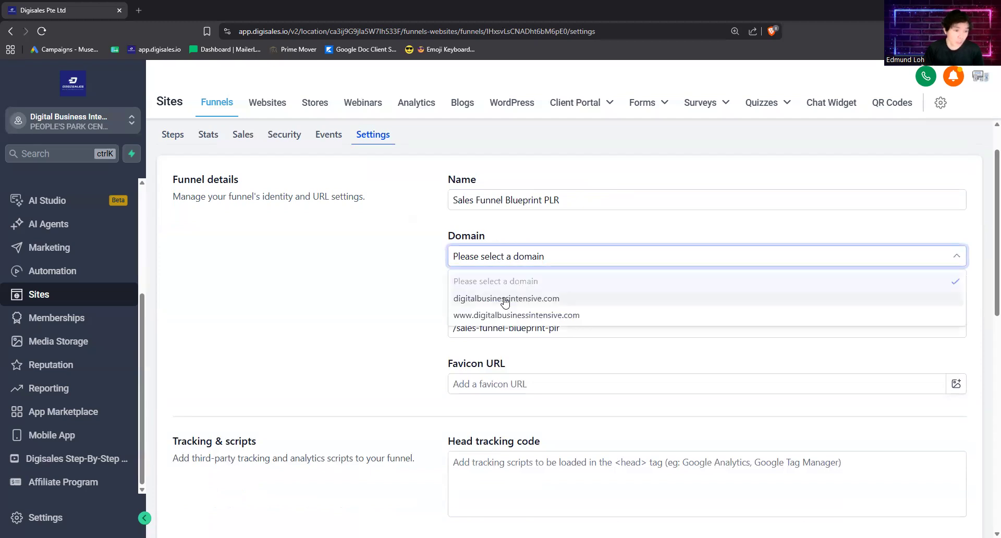
{"action": "left_click", "coordinate": [505, 299]}
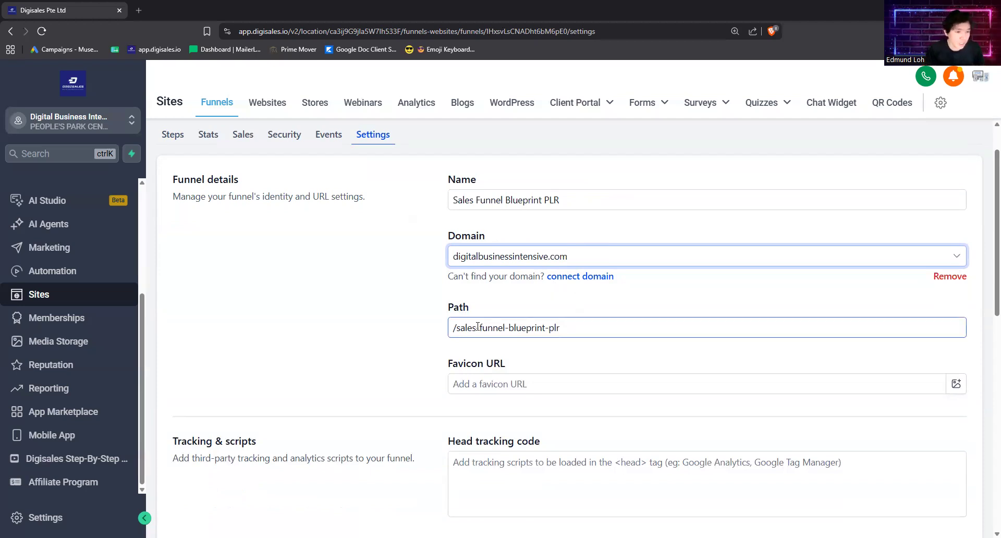
Step: Review the funnel's path, favicon URL, tracking code and payment mode settings
{"action": "scroll", "coordinate": [478, 327], "scroll_direction": "down", "scroll_amount": 1}
{"action": "left_click", "coordinate": [487, 275]}
{"action": "left_click_drag", "start_coordinate": [574, 275], "coordinate": [456, 275]}
{"action": "left_click", "coordinate": [557, 313]}
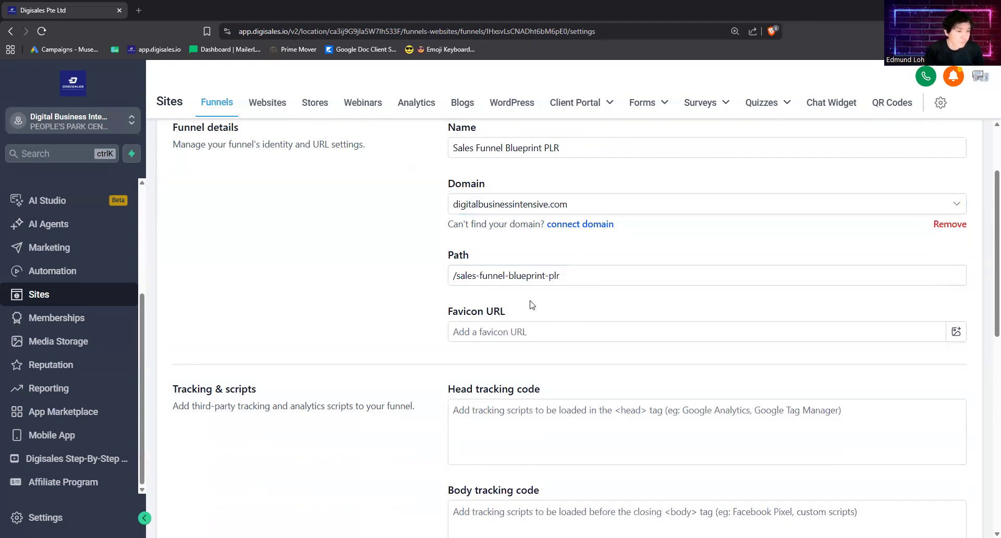
{"action": "scroll", "coordinate": [532, 306], "scroll_direction": "down", "scroll_amount": 1}
{"action": "left_click", "coordinate": [481, 275]}
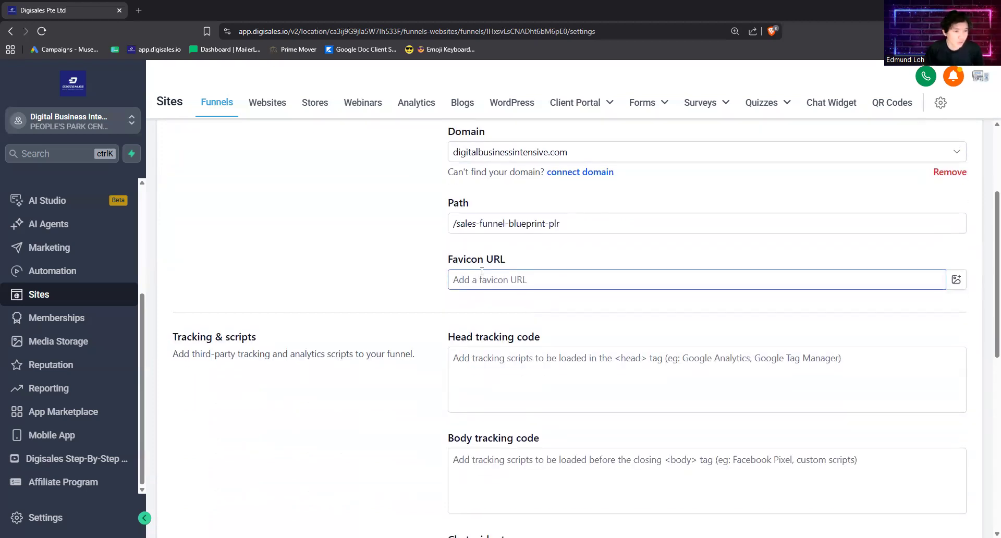
{"action": "left_click", "coordinate": [461, 267]}
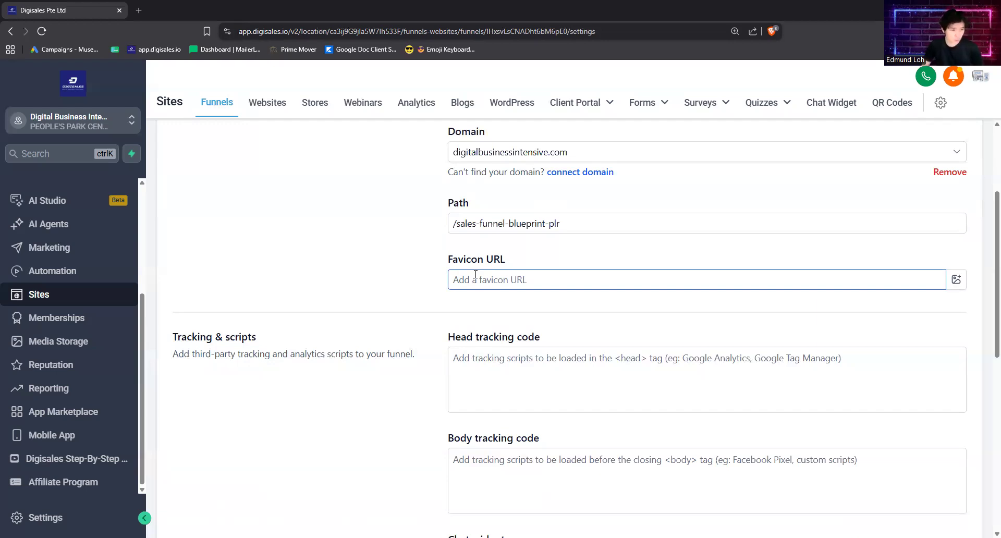
{"action": "left_click", "coordinate": [393, 346]}
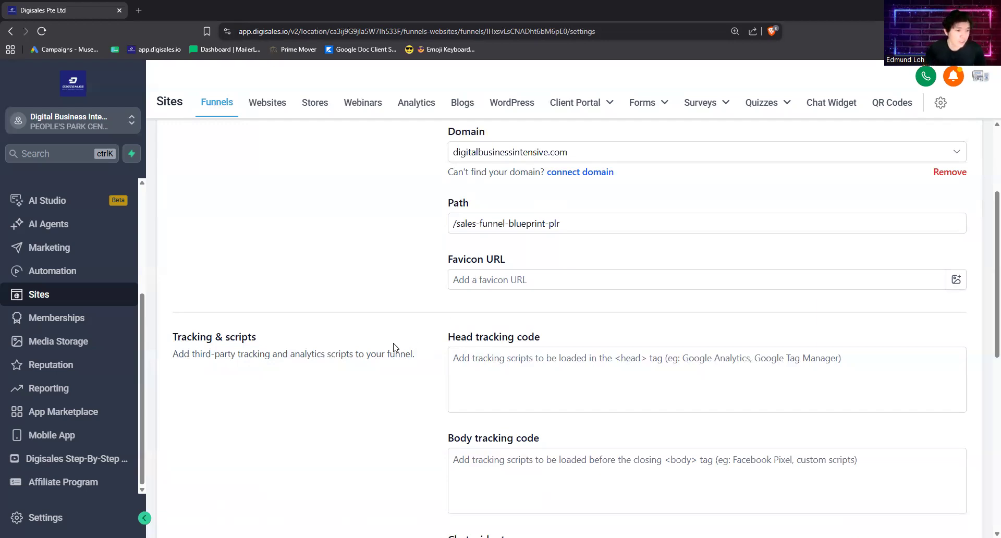
{"action": "scroll", "coordinate": [391, 349], "scroll_direction": "down", "scroll_amount": 2}
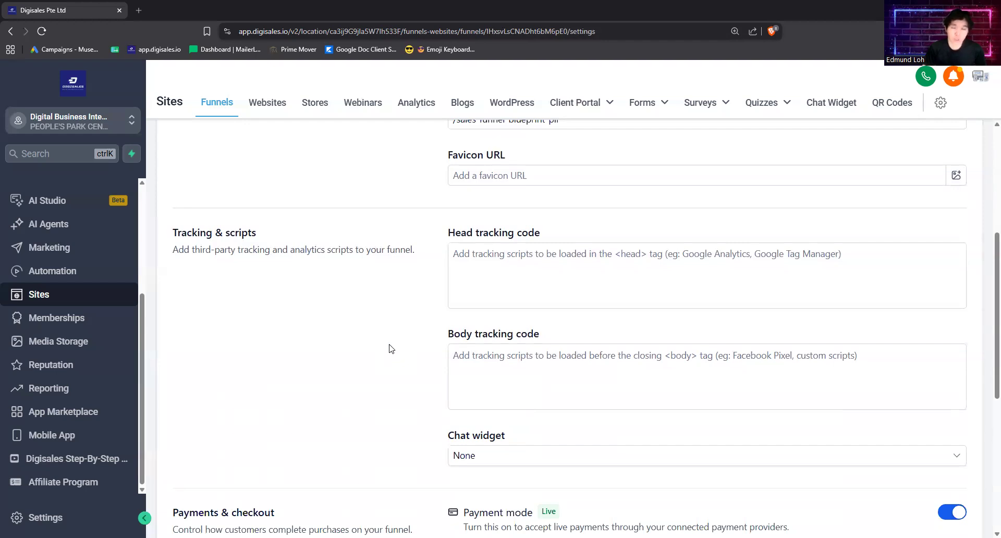
{"action": "left_click", "coordinate": [468, 278]}
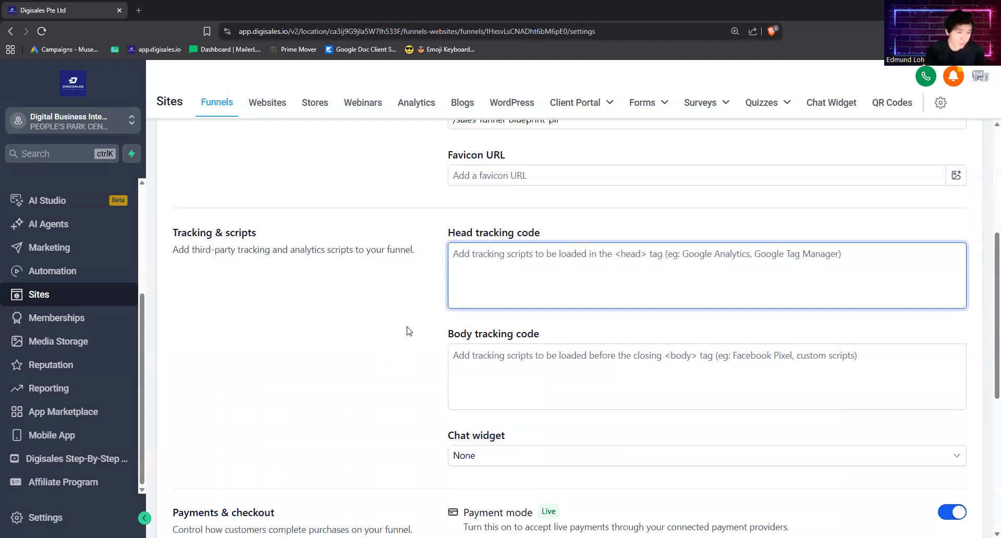
{"action": "scroll", "coordinate": [407, 331], "scroll_direction": "down", "scroll_amount": 1}
{"action": "scroll", "coordinate": [491, 302], "scroll_direction": "down", "scroll_amount": 1}
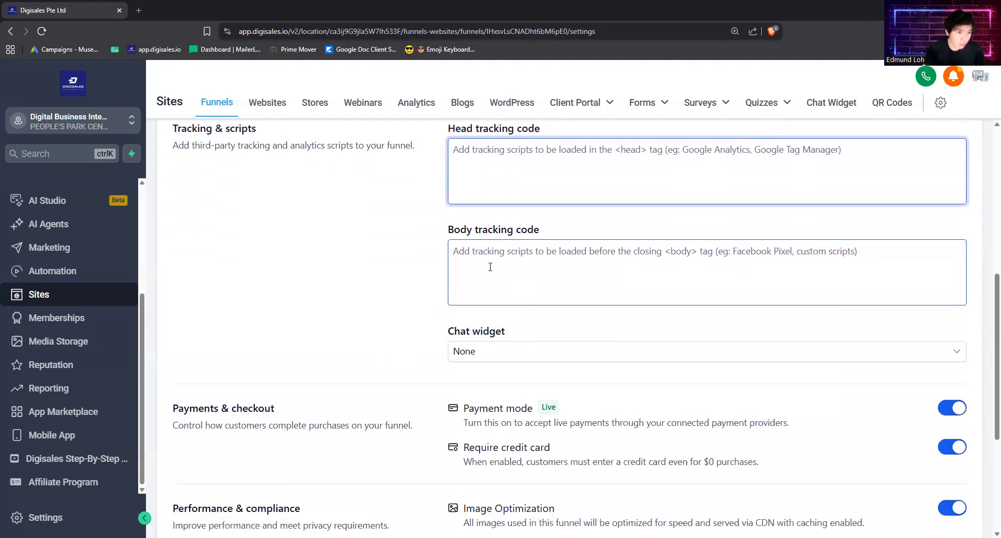
{"action": "left_click", "coordinate": [495, 251]}
{"action": "scroll", "coordinate": [384, 313], "scroll_direction": "down", "scroll_amount": 3}
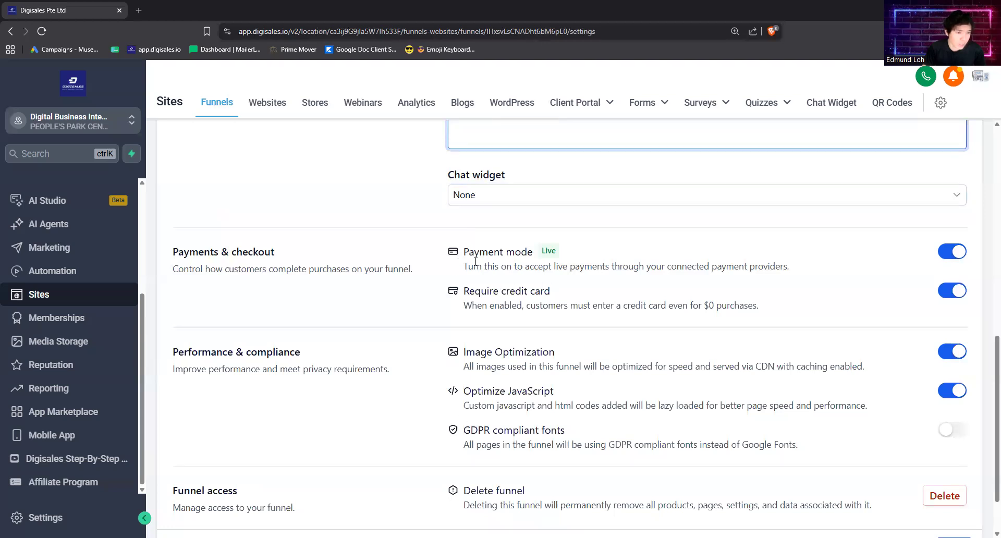
{"action": "left_click_drag", "start_coordinate": [464, 252], "coordinate": [800, 268]}
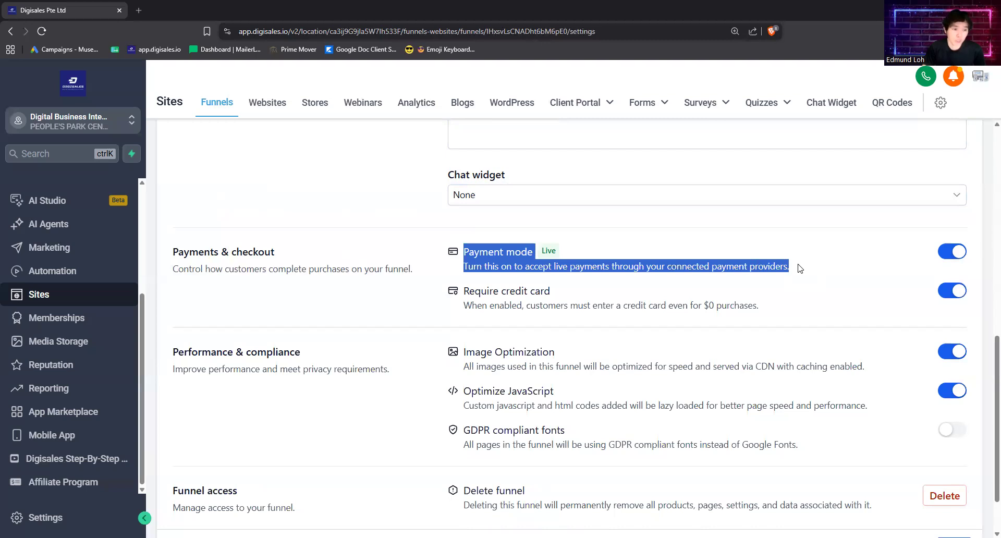
{"action": "left_click", "coordinate": [800, 268]}
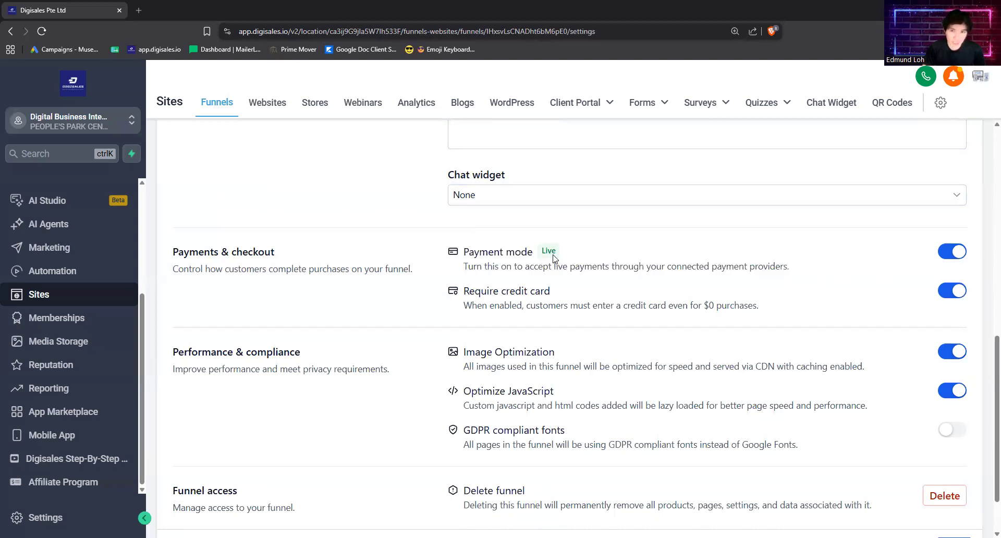
Step: Switch Payment mode to test and back to live, then save the funnel settings
{"action": "left_click", "coordinate": [948, 253]}
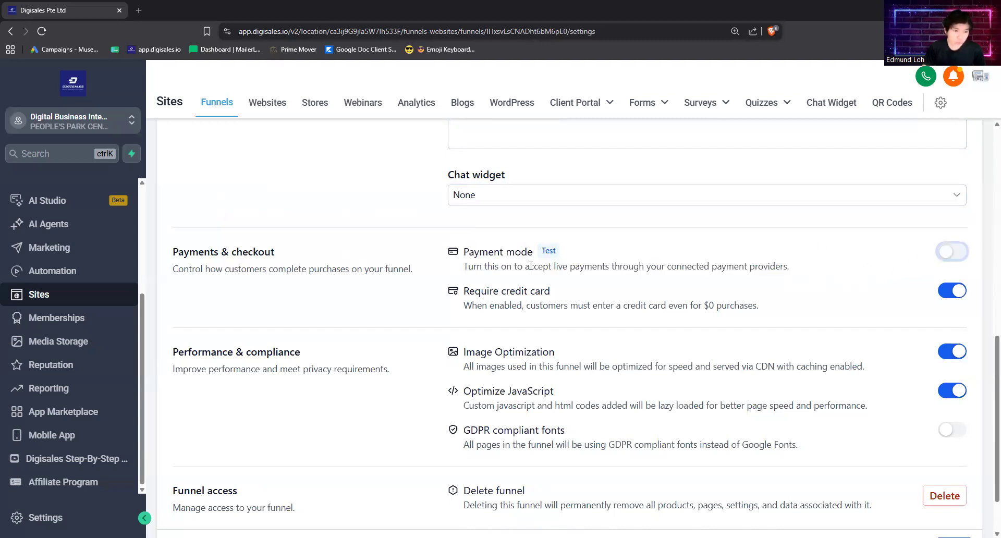
{"action": "left_click", "coordinate": [947, 254]}
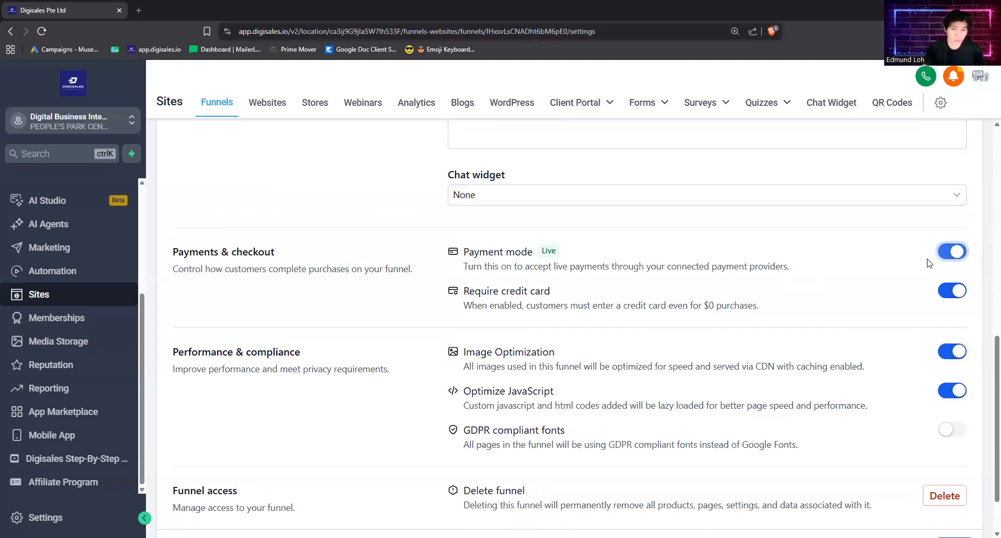
{"action": "scroll", "coordinate": [676, 366], "scroll_direction": "down", "scroll_amount": 2}
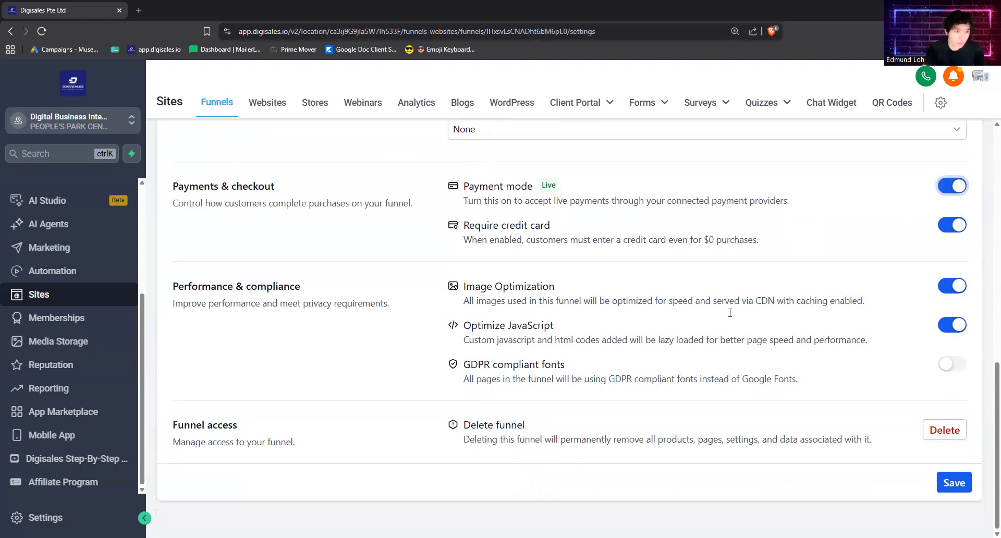
{"action": "left_click", "coordinate": [950, 490]}
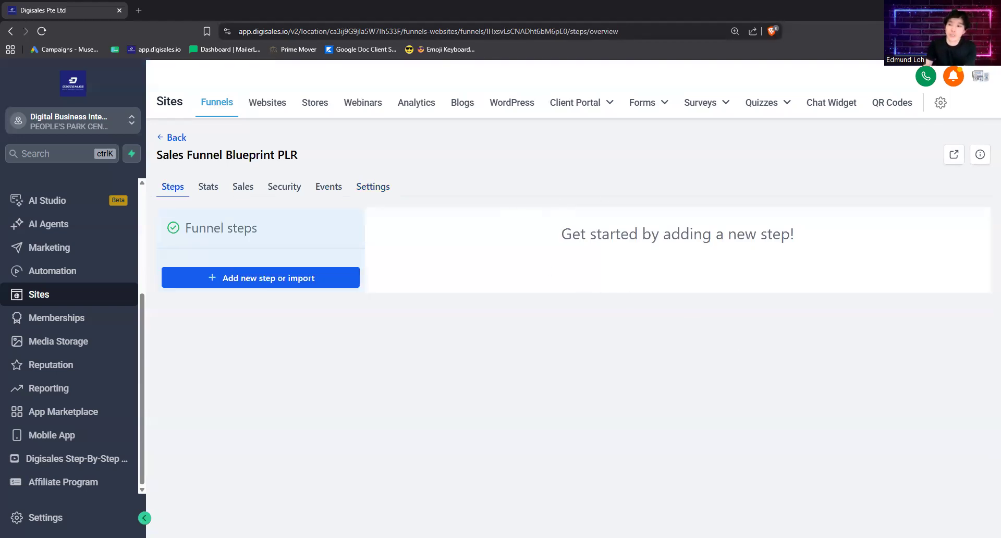
Step: Add a new funnel step named Sales Funnel Blueprint PLR with the path /sales-funnel-blueprint-plr
{"action": "left_click", "coordinate": [304, 282]}
{"action": "left_click", "coordinate": [450, 243]}
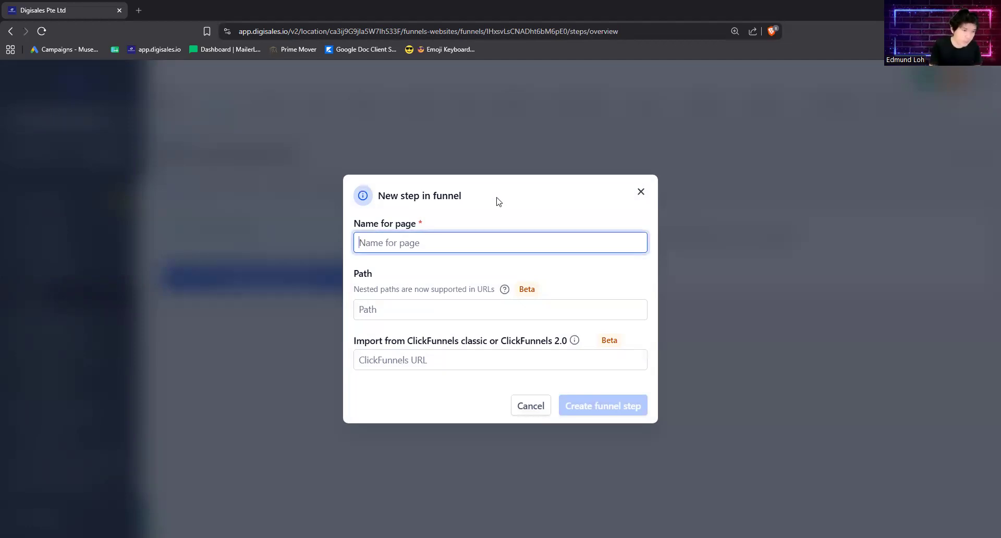
{"action": "type", "text": "Sales Fu"}
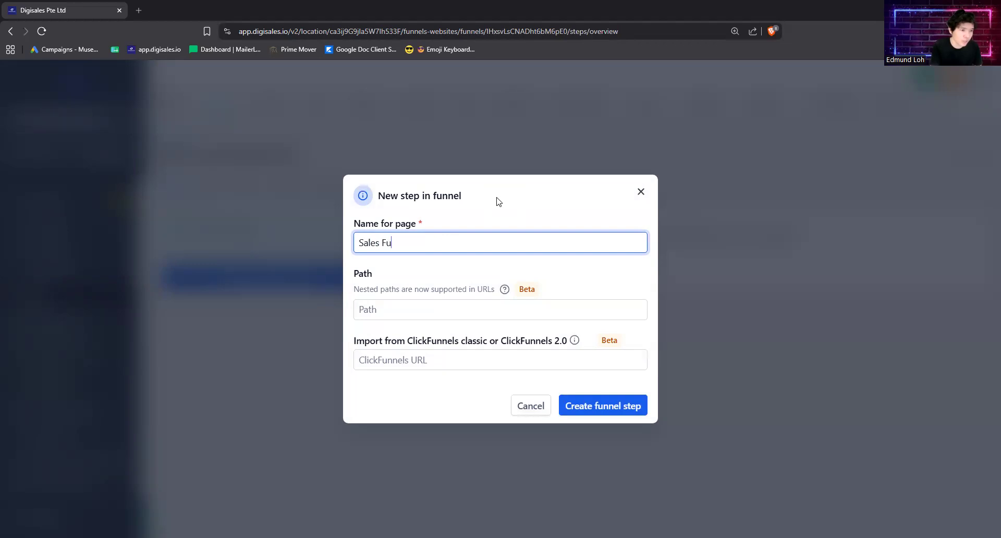
{"action": "type", "text": "nnel Blueprint PLR"}
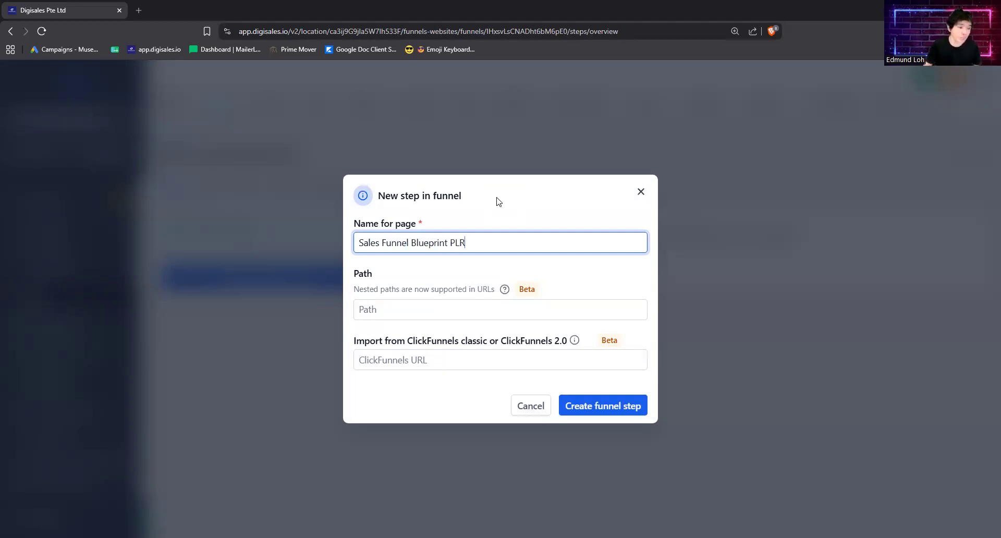
{"action": "left_click", "coordinate": [389, 303]}
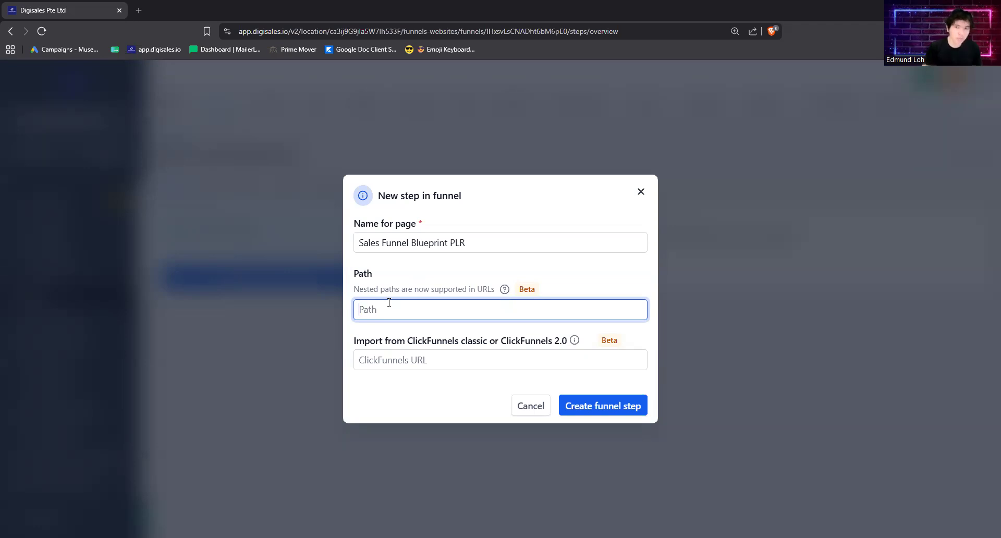
{"action": "type", "text": "/sales-funnel-"}
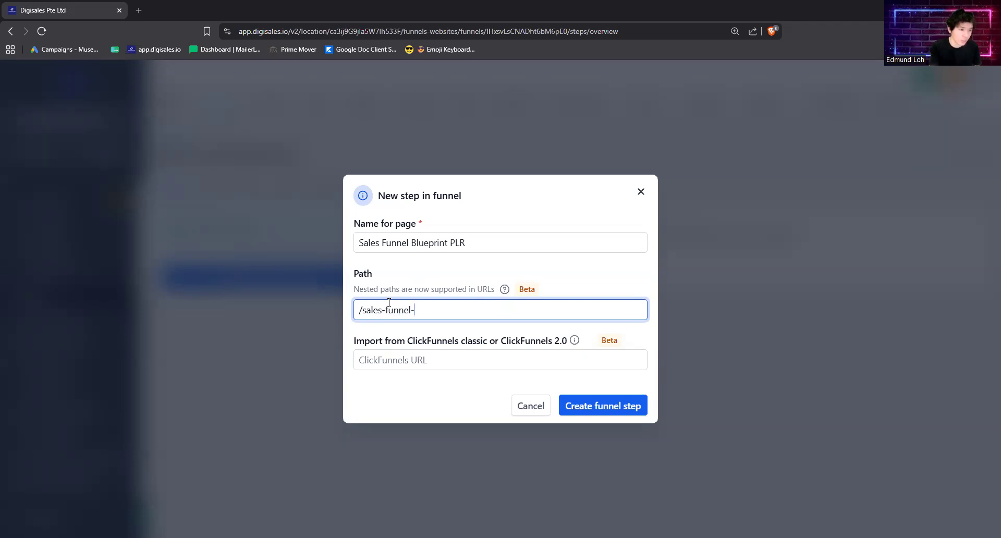
{"action": "type", "text": "blueprint-plr"}
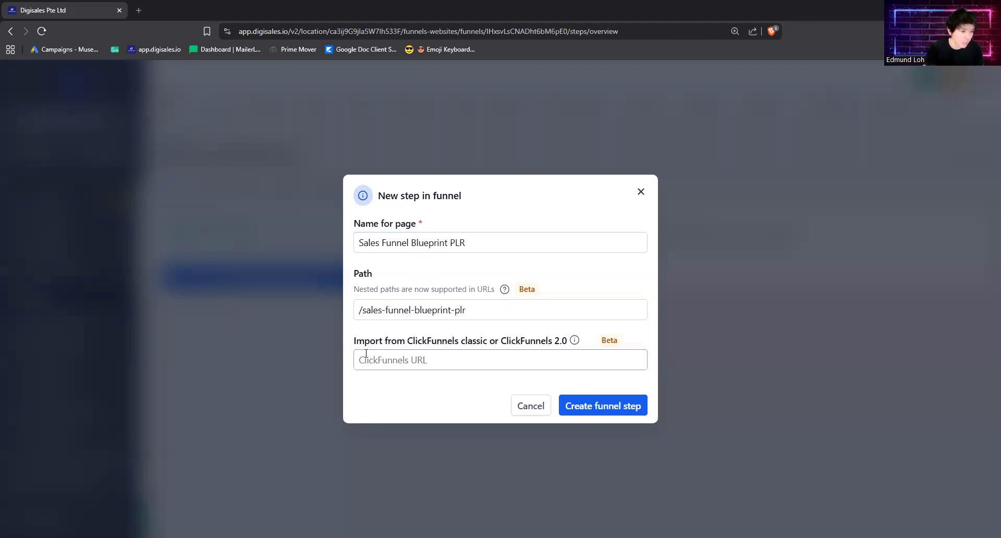
{"action": "left_click", "coordinate": [596, 410]}
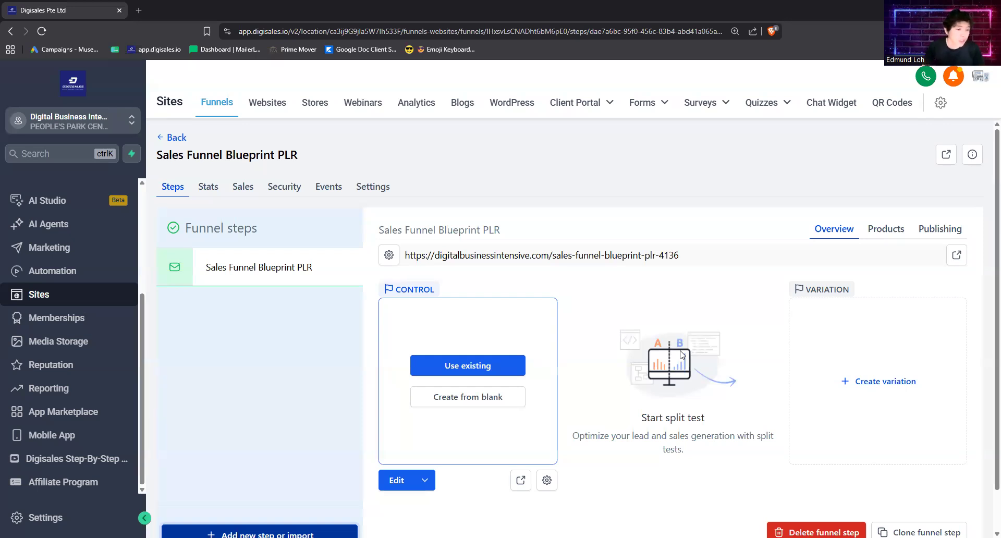
Step: Try to shorten the page's path to /sales-funnel-blueprint-plr in its page details and update the page
{"action": "left_click", "coordinate": [547, 483]}
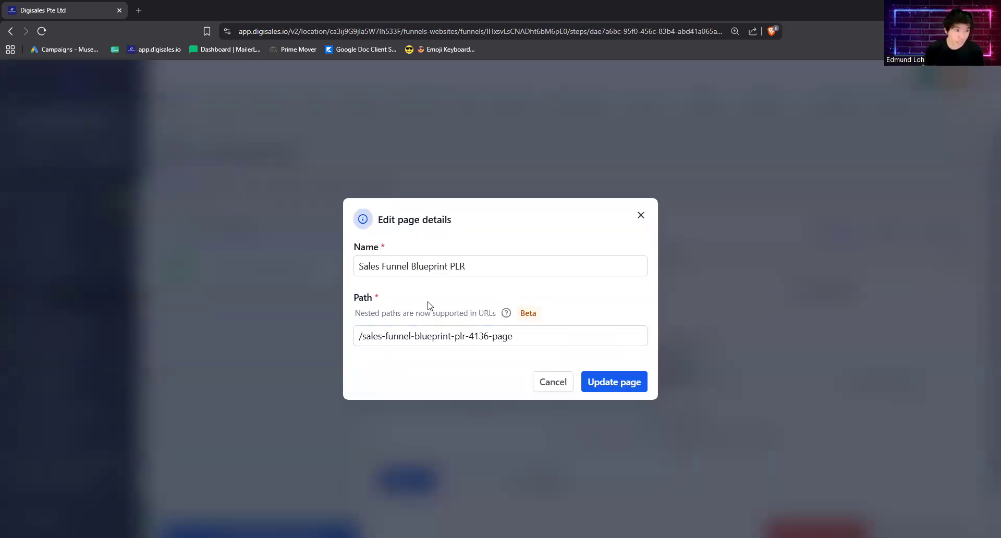
{"action": "left_click", "coordinate": [460, 337]}
{"action": "left_click_drag", "start_coordinate": [466, 338], "coordinate": [535, 338]}
{"action": "left_click", "coordinate": [518, 339]}
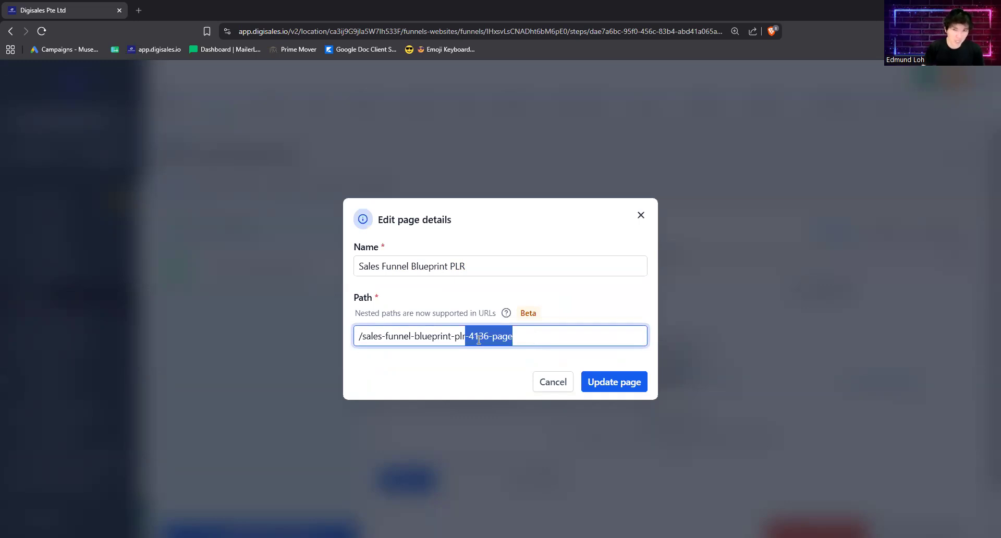
{"action": "key", "text": "BackSpace"}
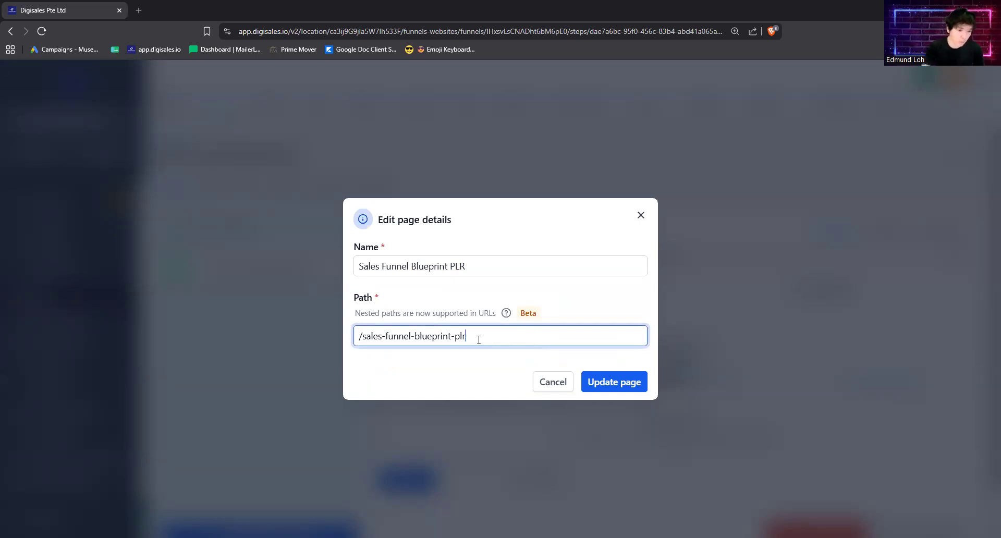
{"action": "left_click", "coordinate": [609, 386]}
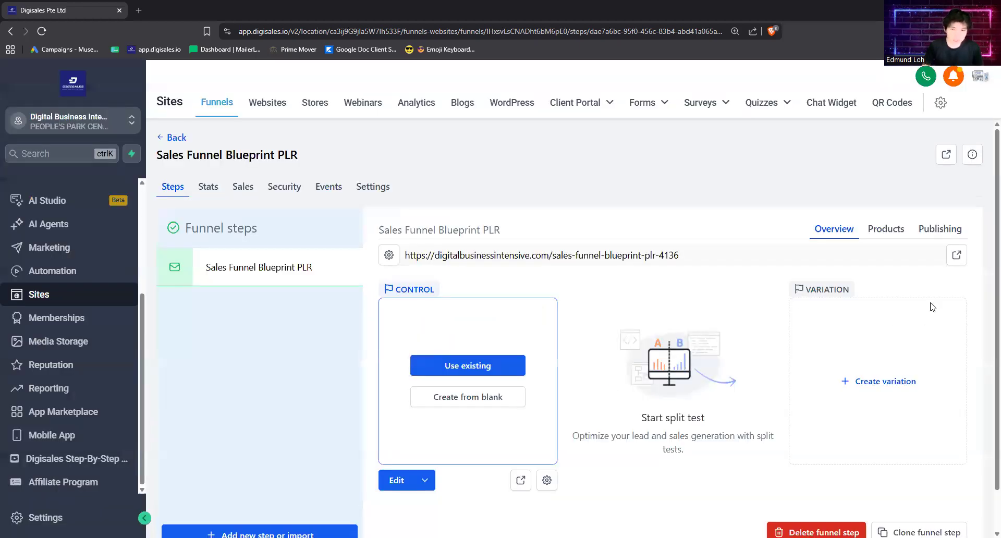
Step: In the step's publishing settings, set the step URL to /sales-funnel-blueprint-plr and update the step
{"action": "left_click", "coordinate": [934, 238]}
{"action": "left_click", "coordinate": [598, 353]}
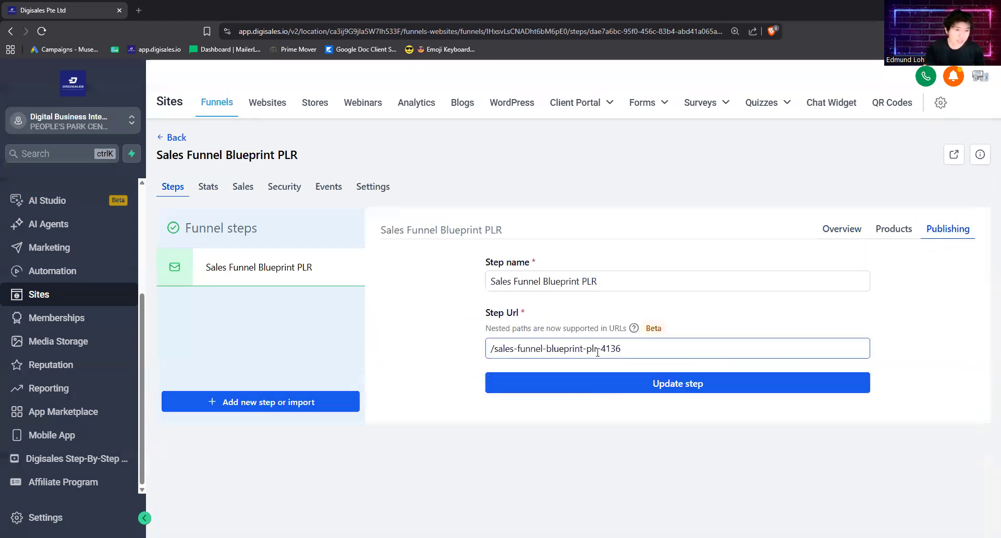
{"action": "left_click_drag", "start_coordinate": [597, 353], "coordinate": [636, 351]}
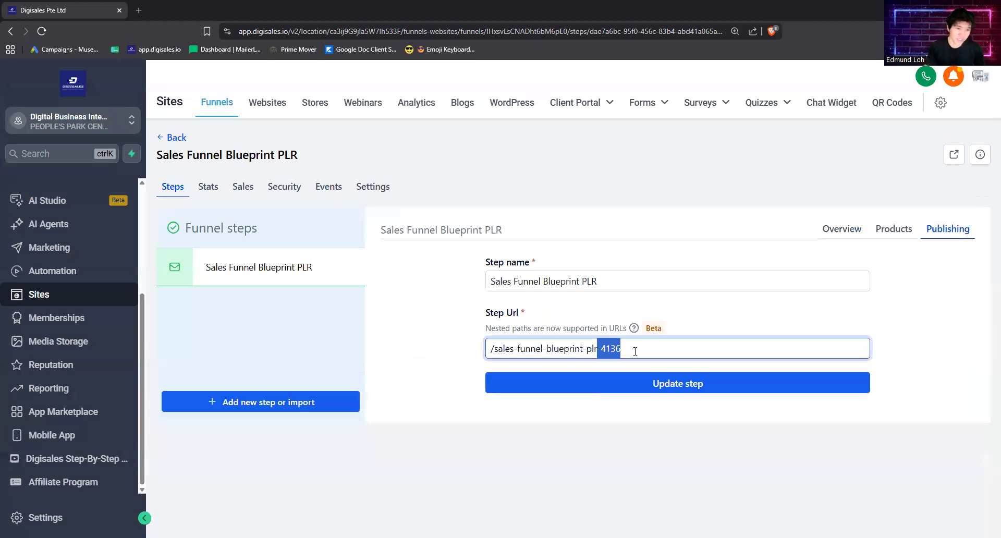
{"action": "key", "text": "BackSpace"}
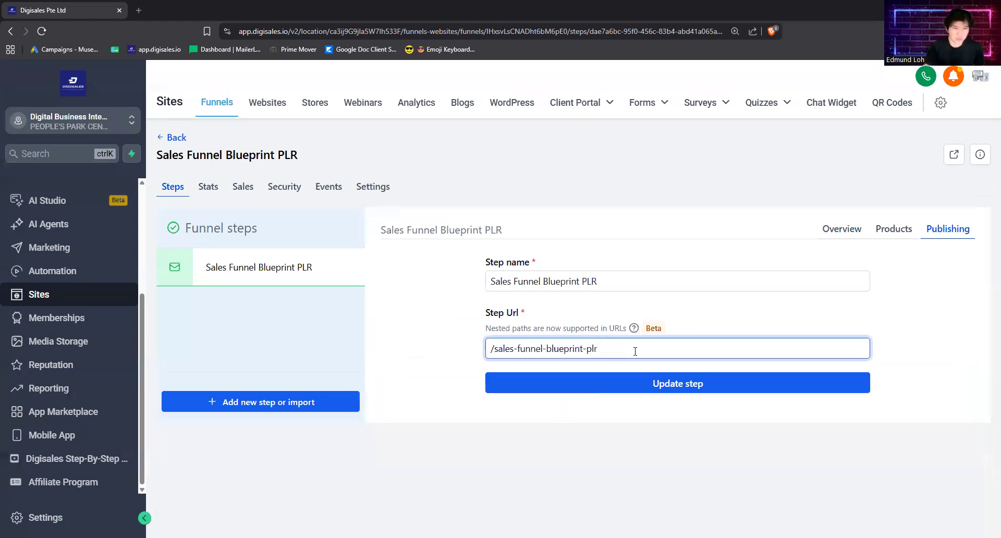
{"action": "left_click", "coordinate": [637, 381]}
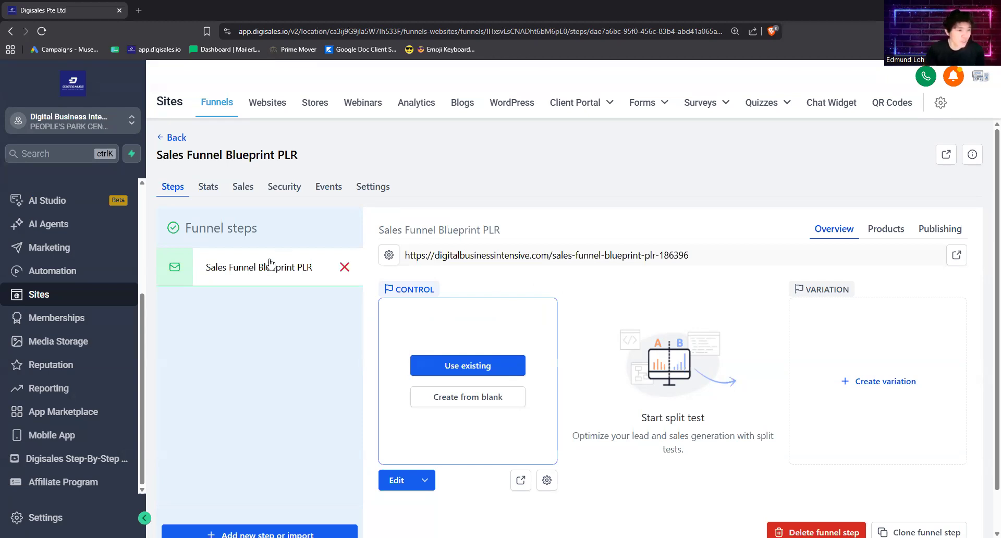
Step: Select the step's full page URL shown in the overview
{"action": "left_click_drag", "start_coordinate": [405, 255], "coordinate": [694, 267]}
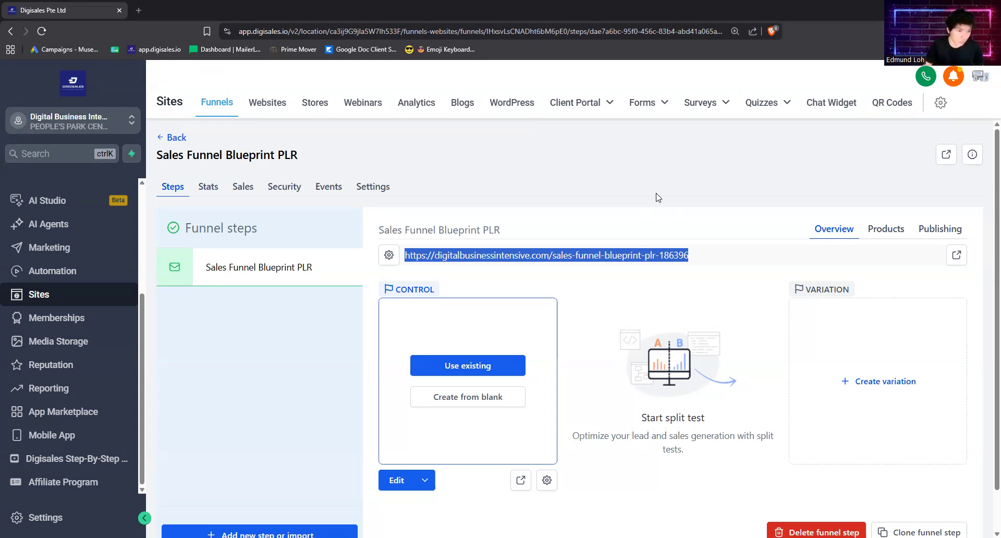
{"action": "left_click", "coordinate": [557, 261]}
{"action": "left_click_drag", "start_coordinate": [407, 254], "coordinate": [701, 256]}
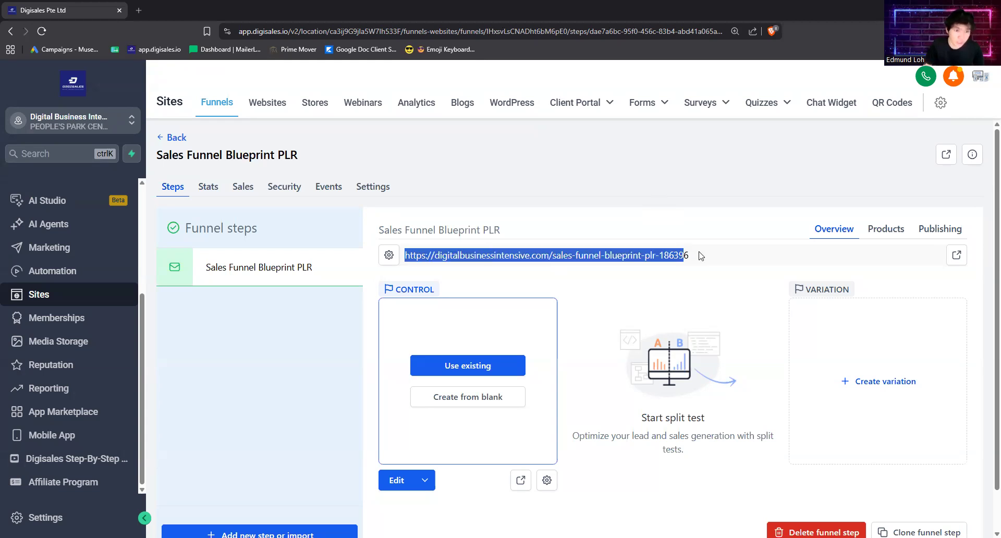
{"action": "left_click", "coordinate": [661, 205]}
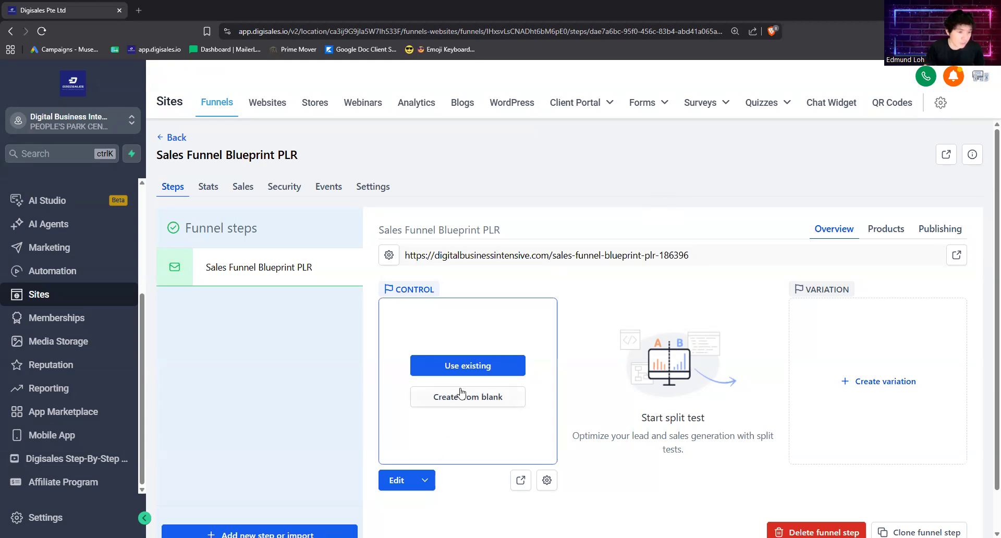
Step: Open the step's page in the page builder in a new tab and close the Quick Add panel
{"action": "left_click", "coordinate": [426, 481]}
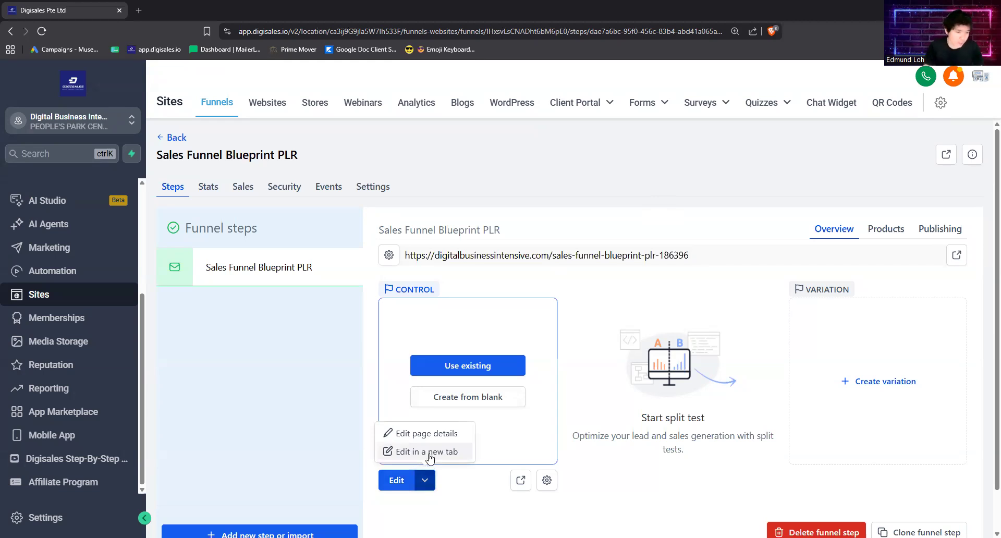
{"action": "left_click", "coordinate": [430, 453]}
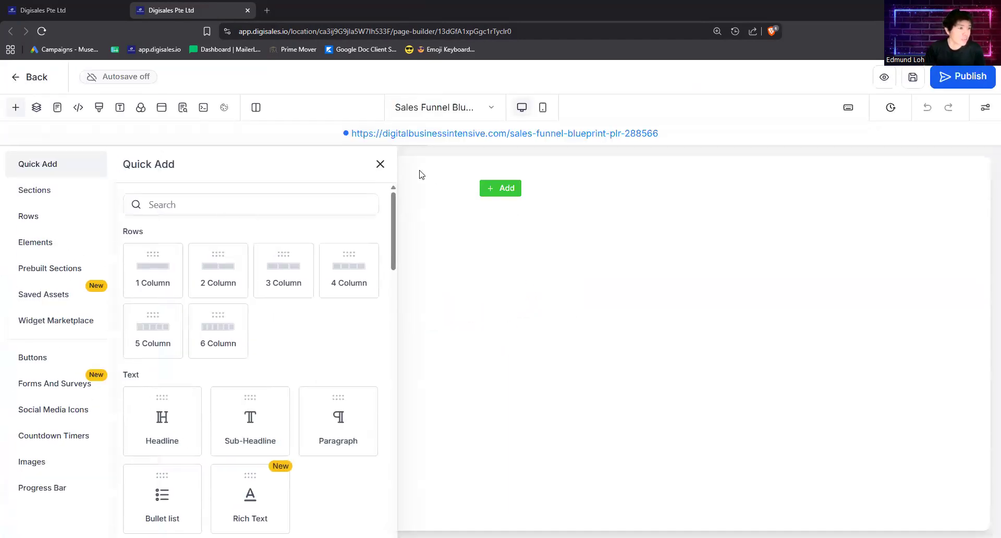
{"action": "left_click", "coordinate": [381, 164]}
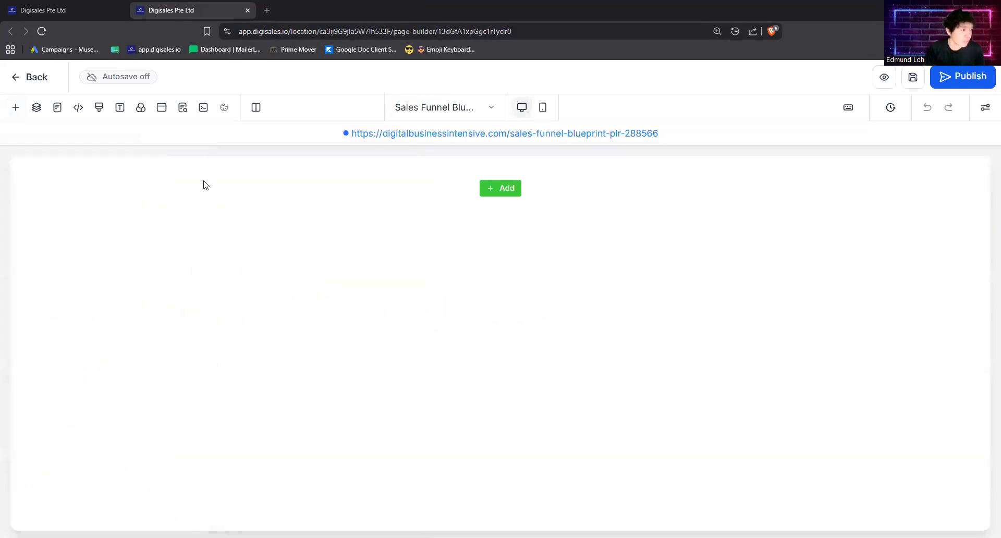
{"action": "key", "text": "ctrl+minus"}
{"action": "key", "text": "ctrl+minus"}
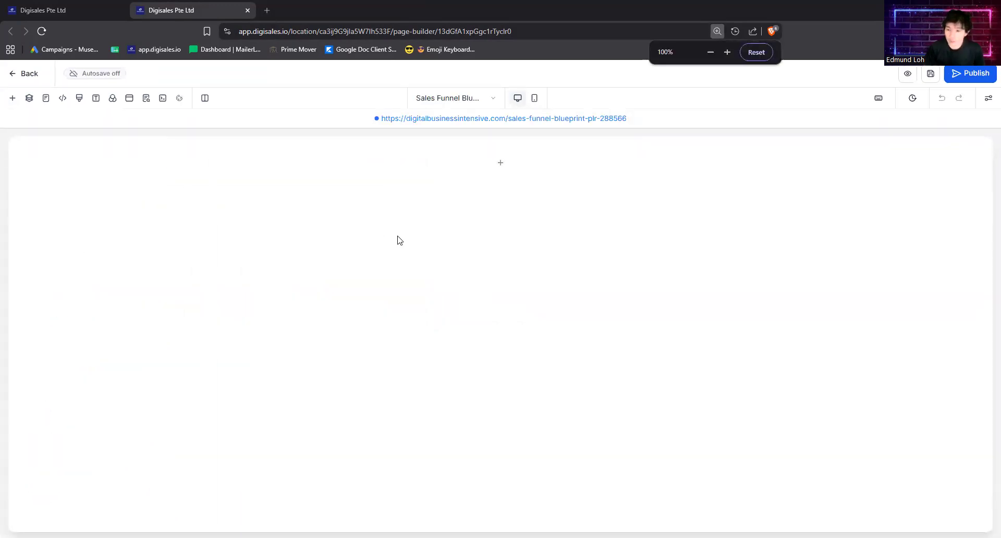